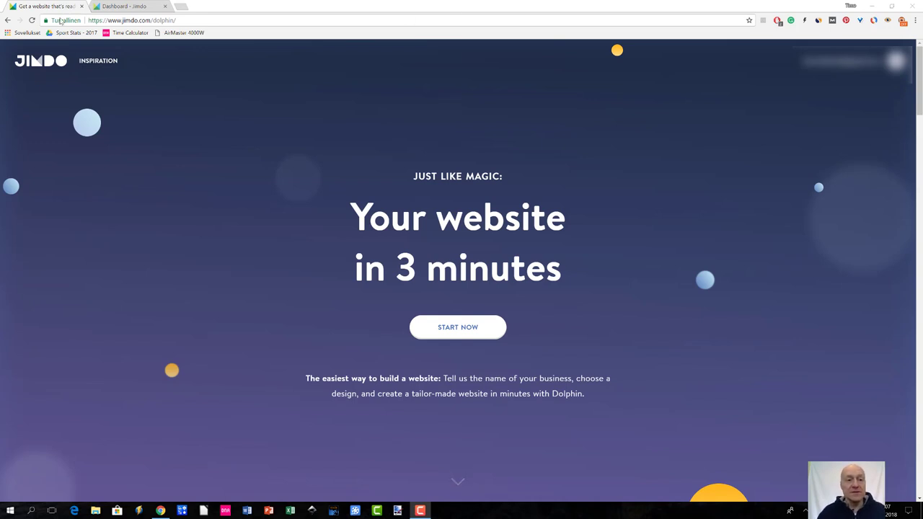
Step: Start a new site from the dashboard, choosing the Website type and Jimdo Dolphin to create it
{"action": "left_click", "coordinate": [112, 8]}
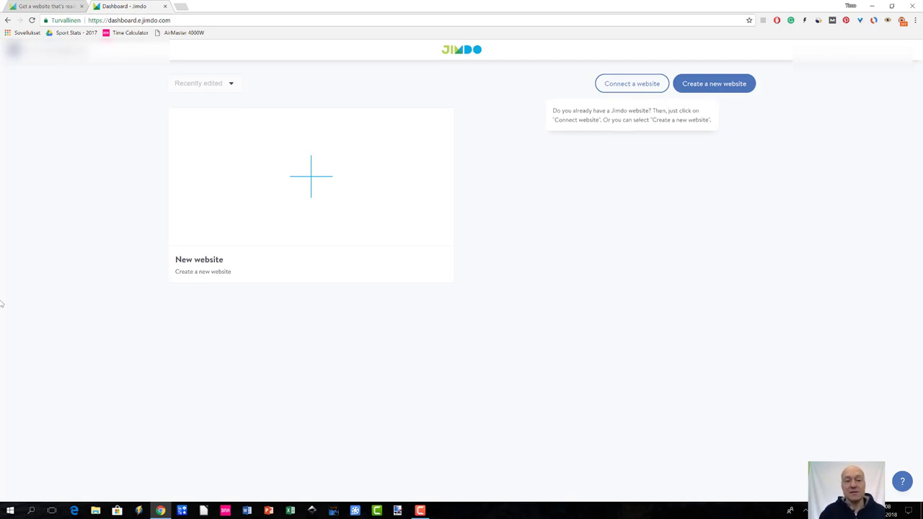
{"action": "left_click", "coordinate": [313, 183]}
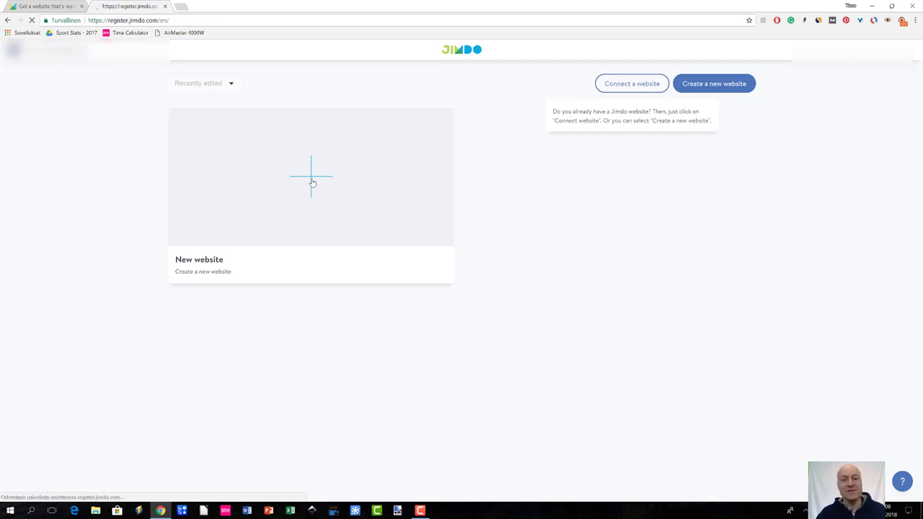
{"action": "left_click", "coordinate": [312, 183]}
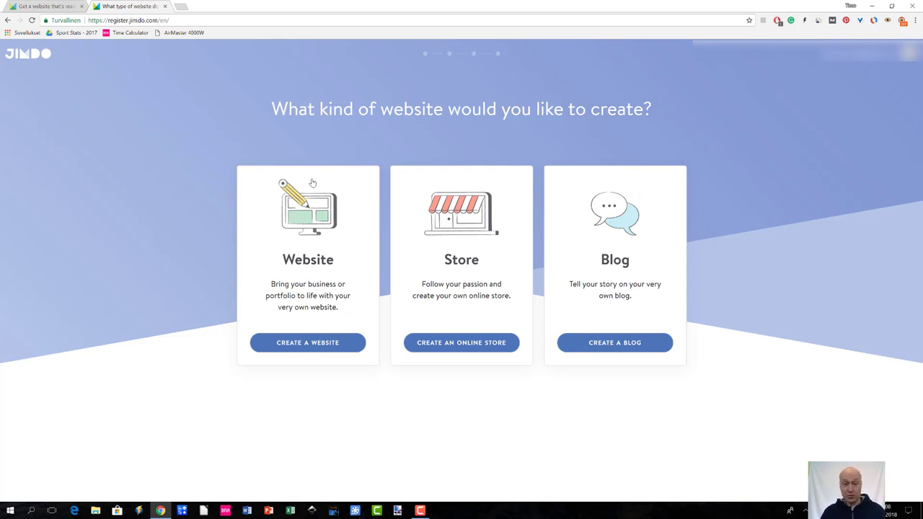
{"action": "left_click", "coordinate": [309, 344]}
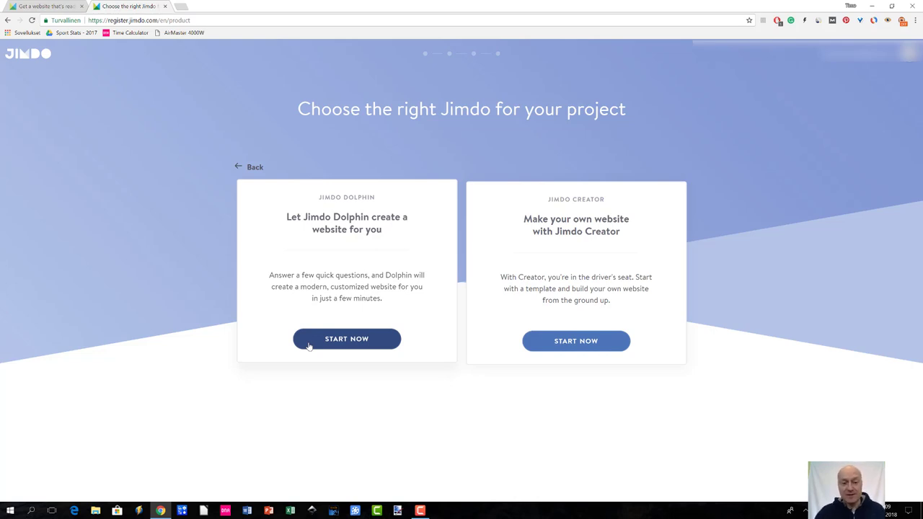
{"action": "left_click", "coordinate": [309, 346]}
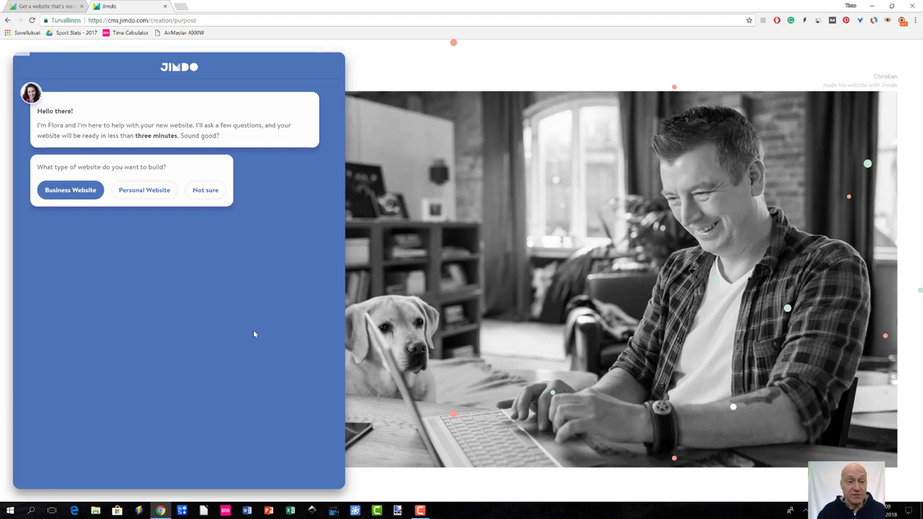
Step: Choose Personal Website and submit the owner's first name followed by "'s Skiing Website" as the website name
{"action": "left_click", "coordinate": [127, 192]}
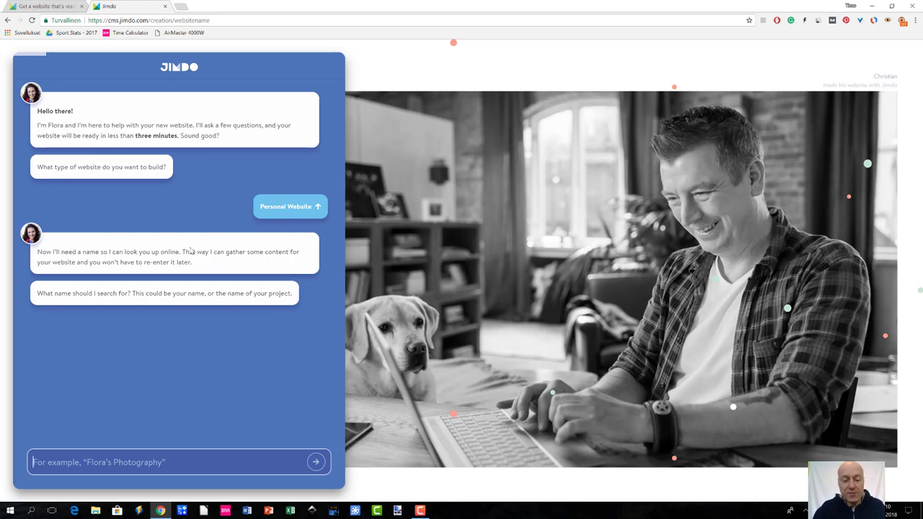
{"action": "type", "text": "Timo"}
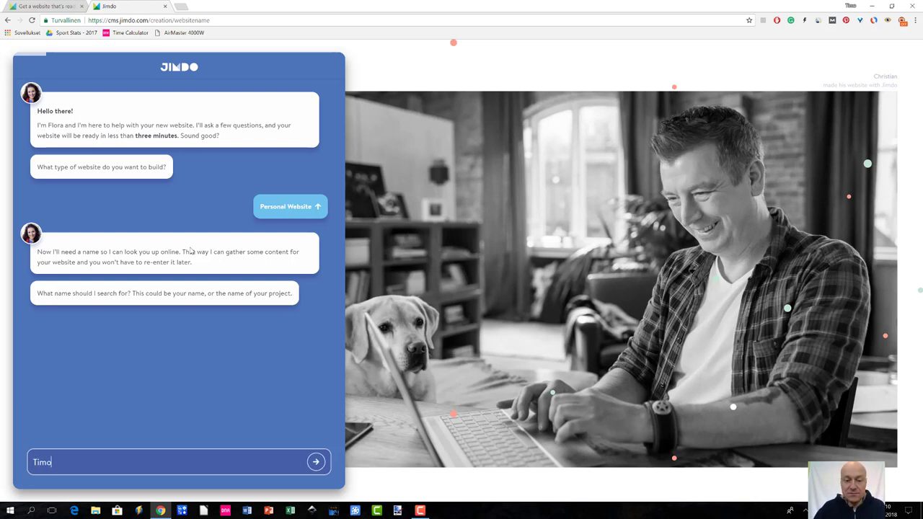
{"action": "type", "text": "'s Ski"}
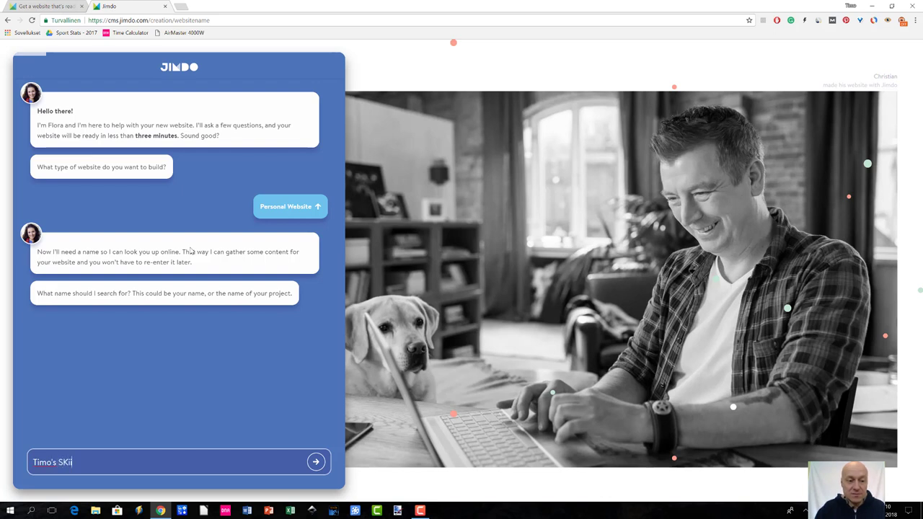
{"action": "type", "text": "ing Website"}
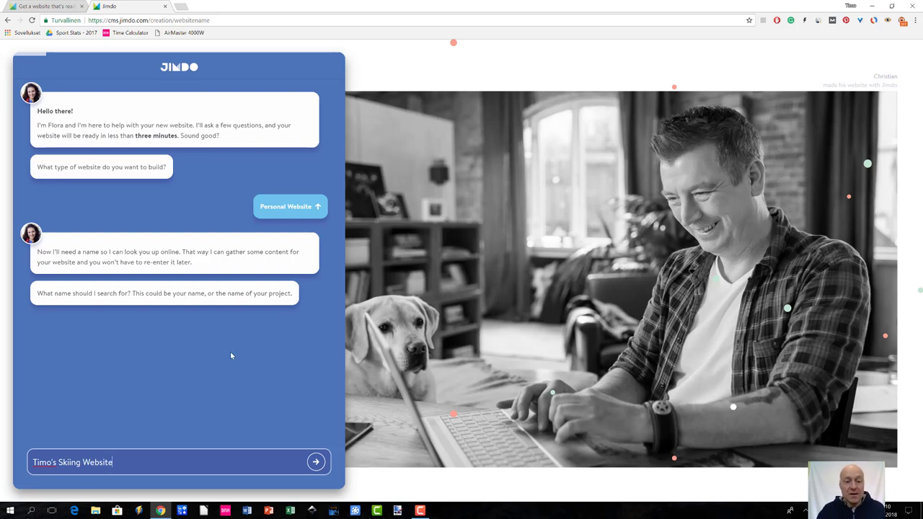
{"action": "left_click", "coordinate": [316, 462]}
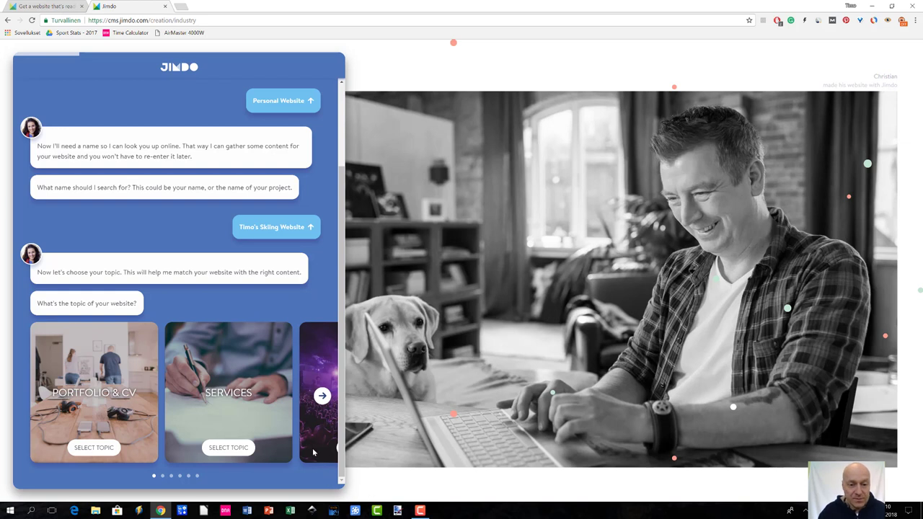
Step: Pick Sports from the full list of topics and select Skiing as the type of sports website
{"action": "left_click", "coordinate": [322, 398]}
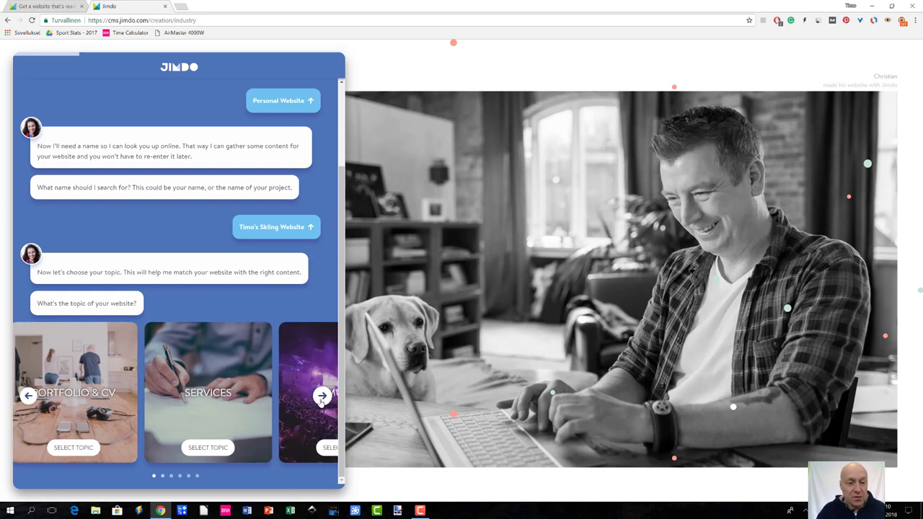
{"action": "left_click", "coordinate": [322, 398]}
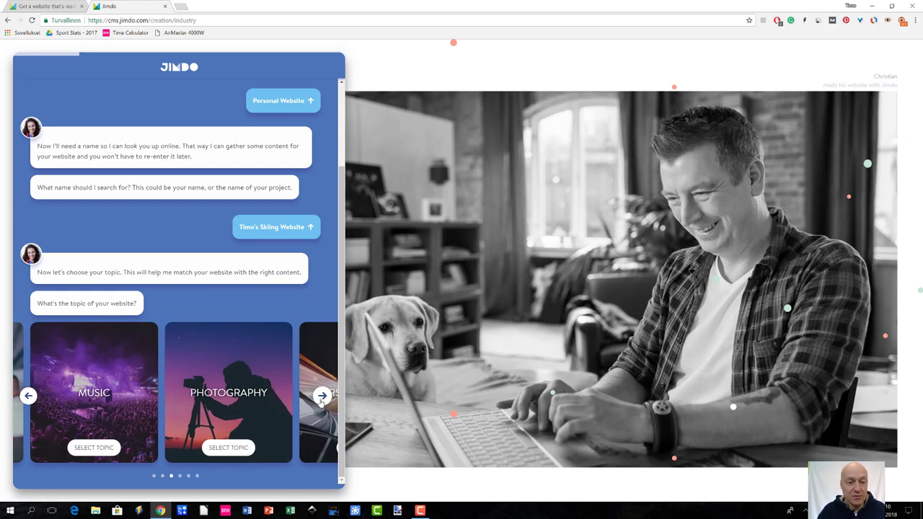
{"action": "left_click", "coordinate": [322, 400]}
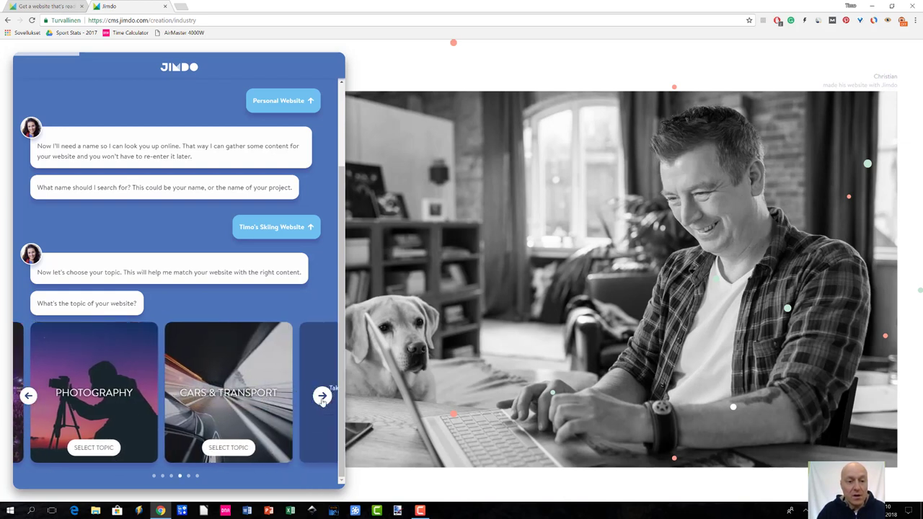
{"action": "left_click", "coordinate": [323, 398]}
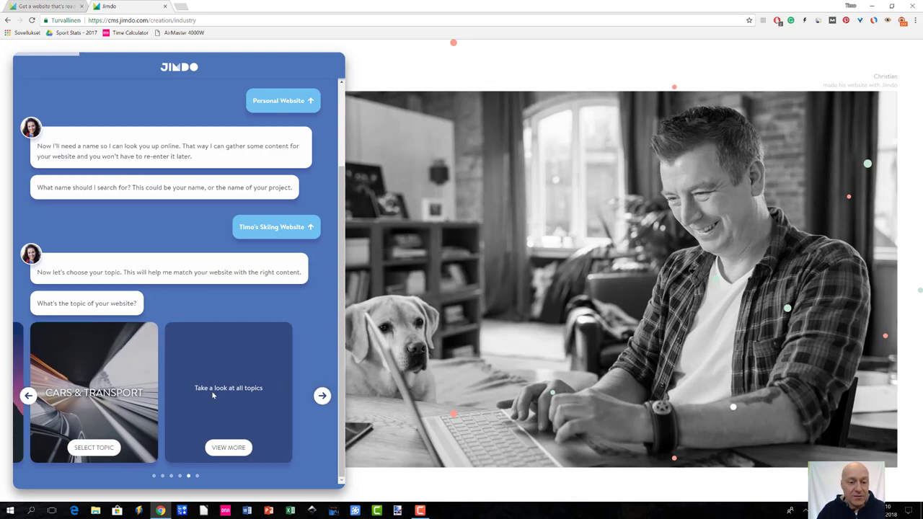
{"action": "left_click", "coordinate": [229, 448]}
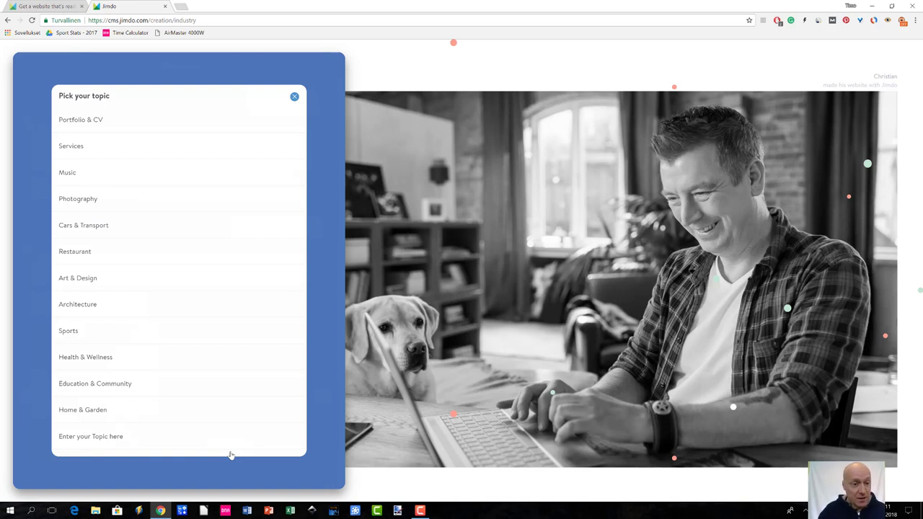
{"action": "left_click", "coordinate": [85, 335]}
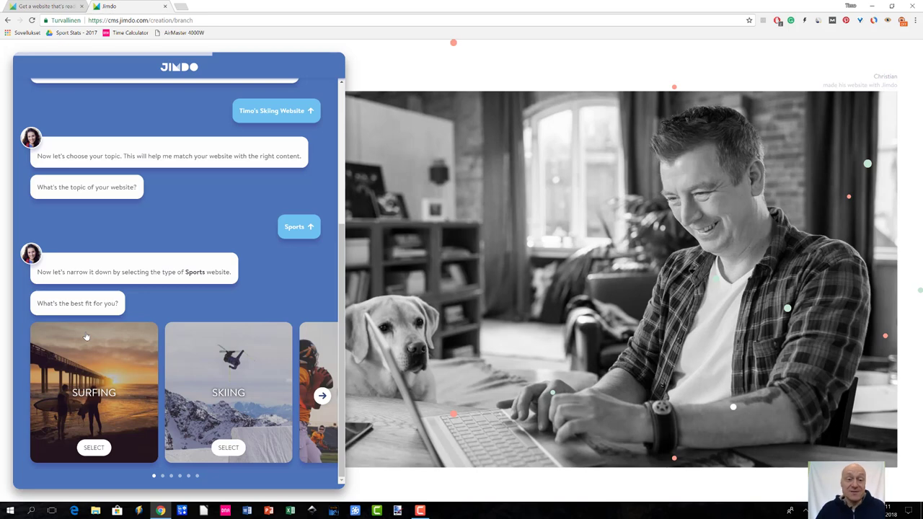
{"action": "left_click", "coordinate": [228, 448]}
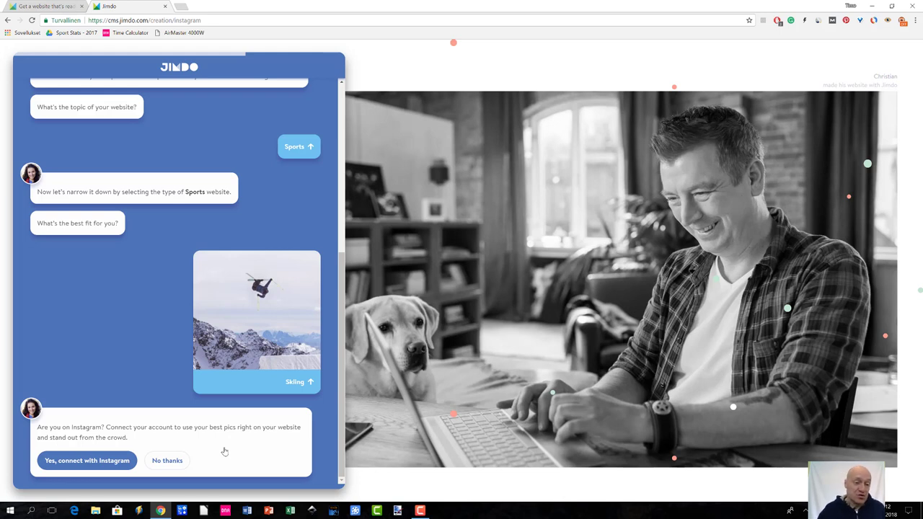
Step: Decline connecting an Instagram account, browse the available design styles, and select the Playful style
{"action": "left_click", "coordinate": [167, 461]}
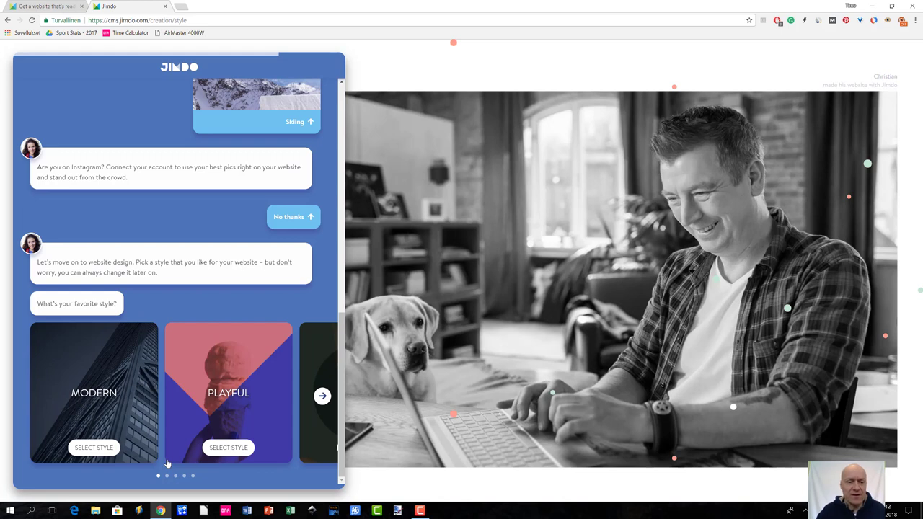
{"action": "left_click", "coordinate": [323, 396]}
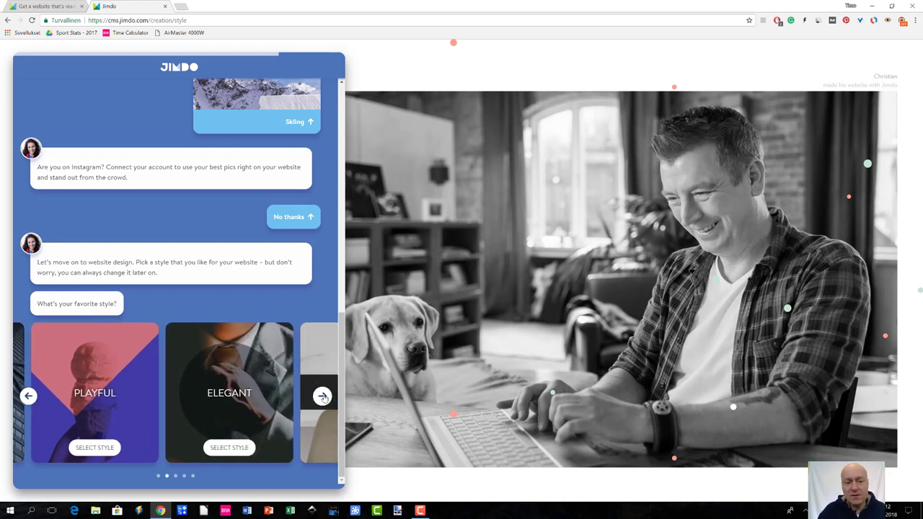
{"action": "left_click", "coordinate": [322, 396]}
{"action": "left_click", "coordinate": [323, 395]}
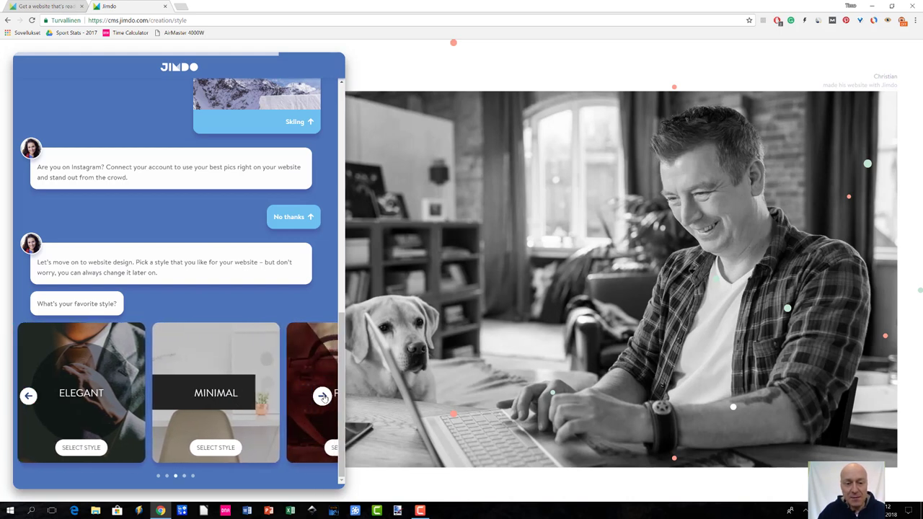
{"action": "left_click", "coordinate": [322, 396]}
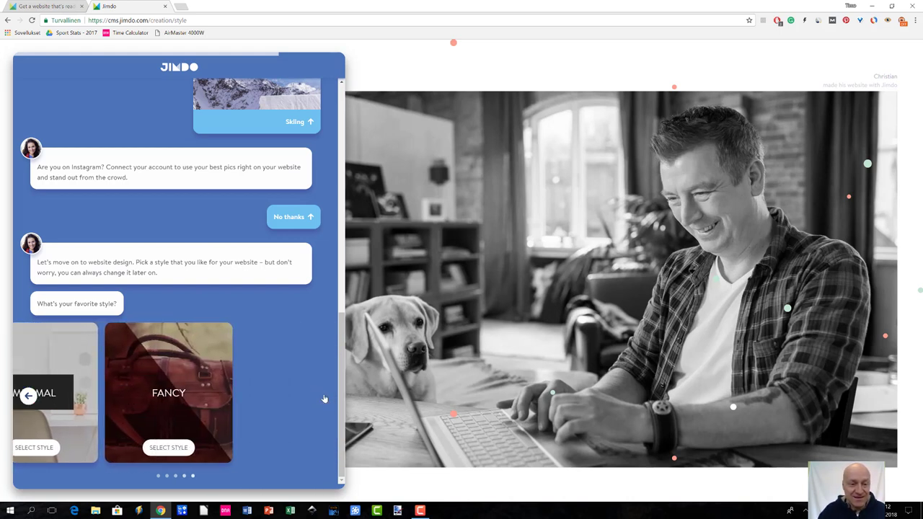
{"action": "left_click", "coordinate": [28, 396]}
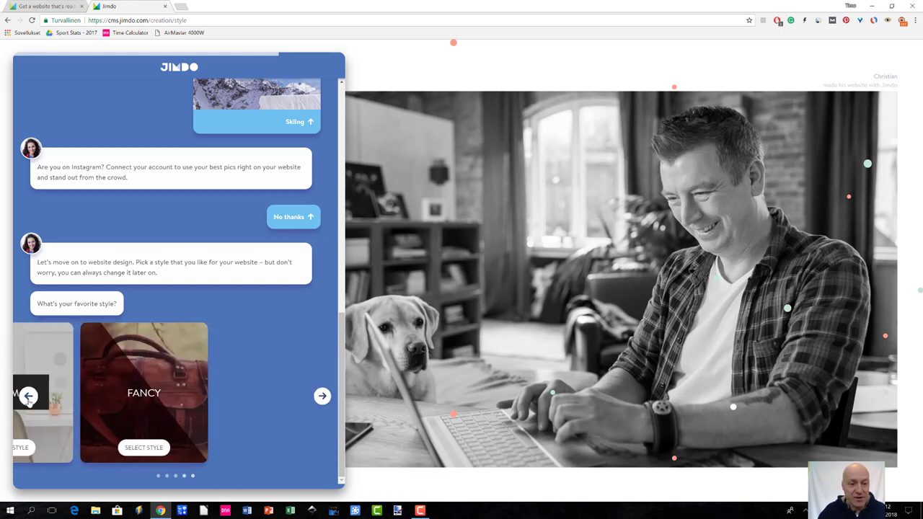
{"action": "left_click", "coordinate": [29, 398]}
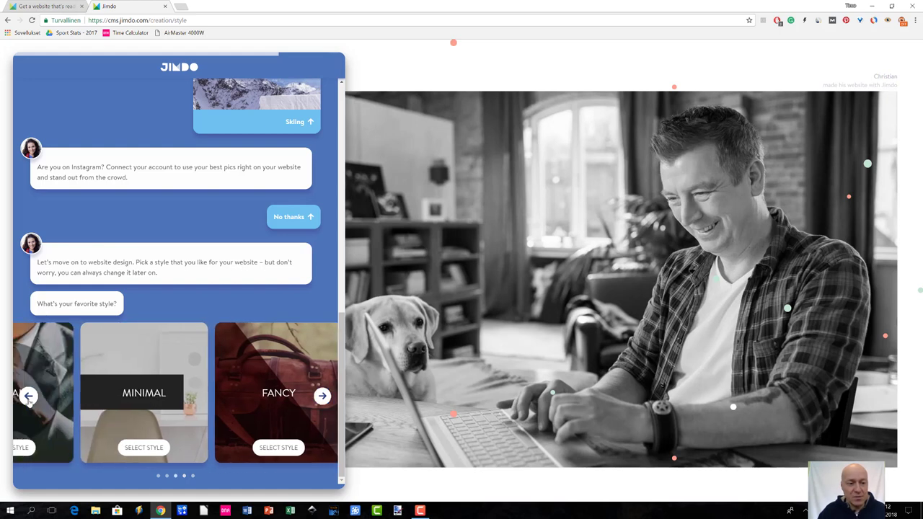
{"action": "left_click", "coordinate": [28, 397]}
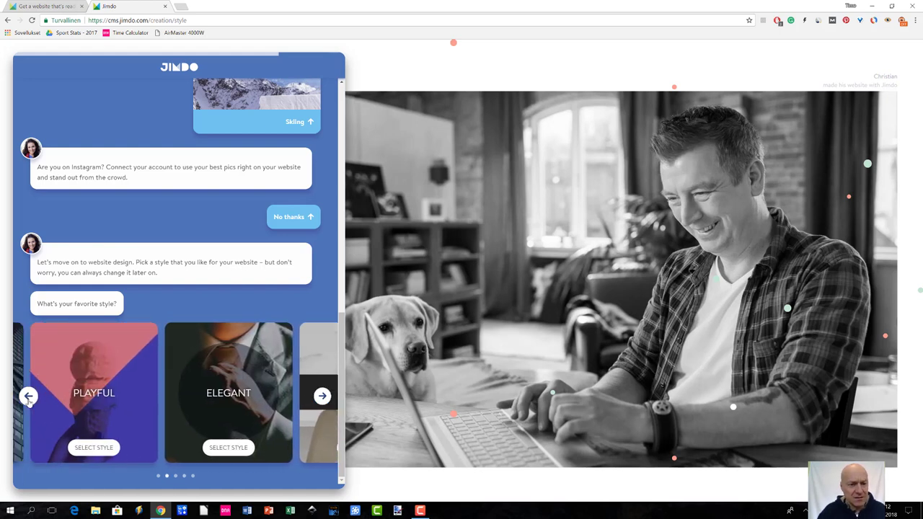
{"action": "left_click", "coordinate": [28, 397]}
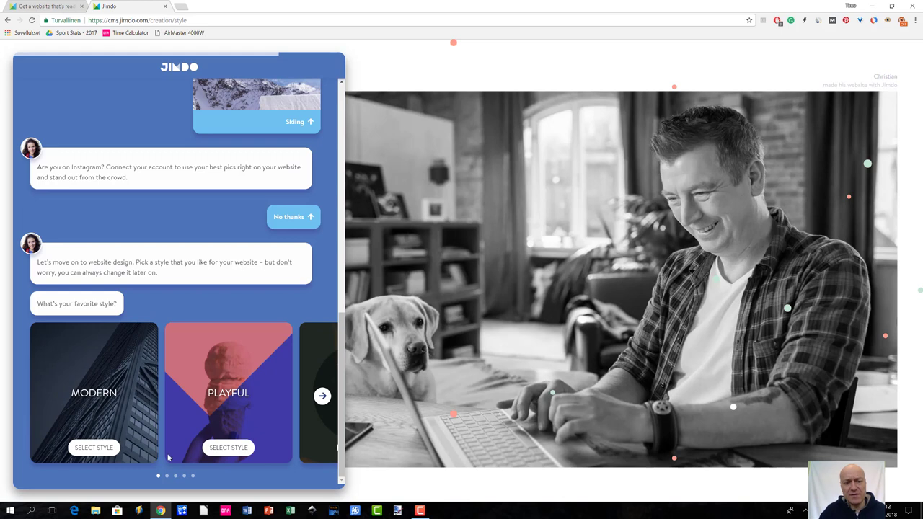
{"action": "left_click", "coordinate": [229, 448]}
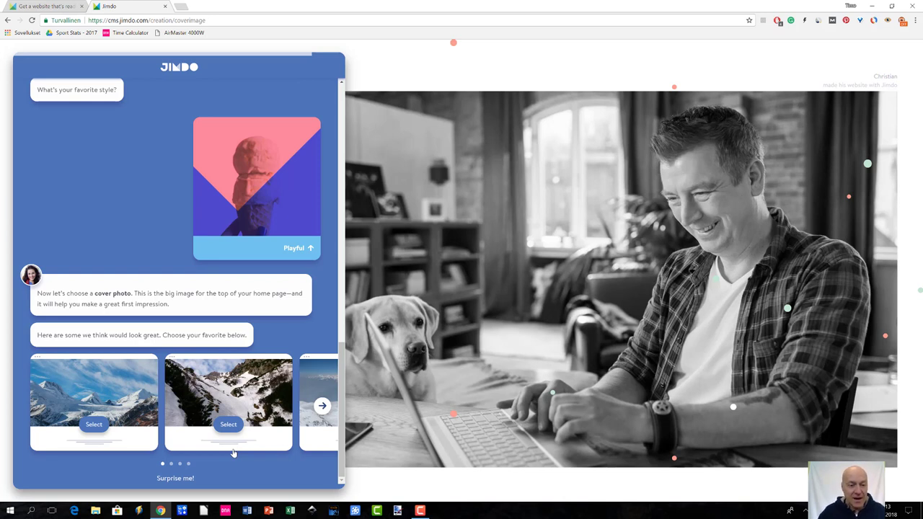
Step: Select the cover photo of the wide snowy valley between mountains and decline the suggested custom website address
{"action": "left_click", "coordinate": [325, 408]}
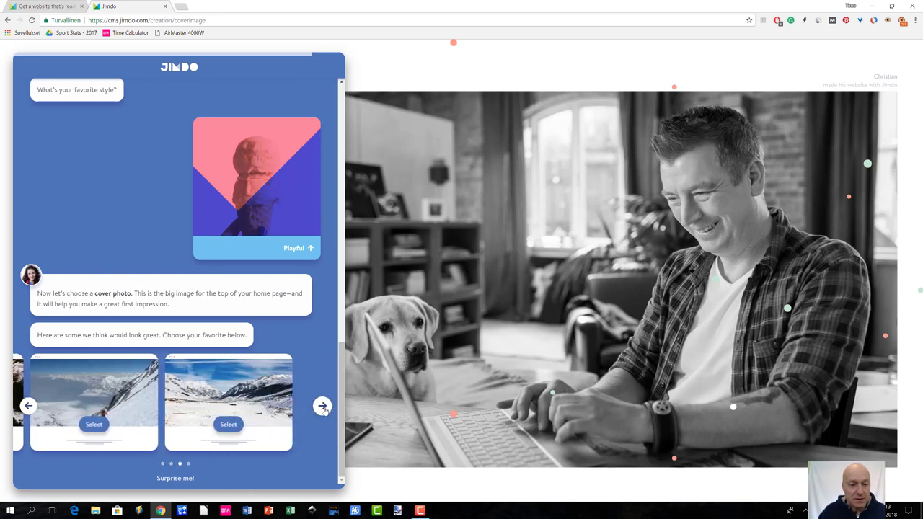
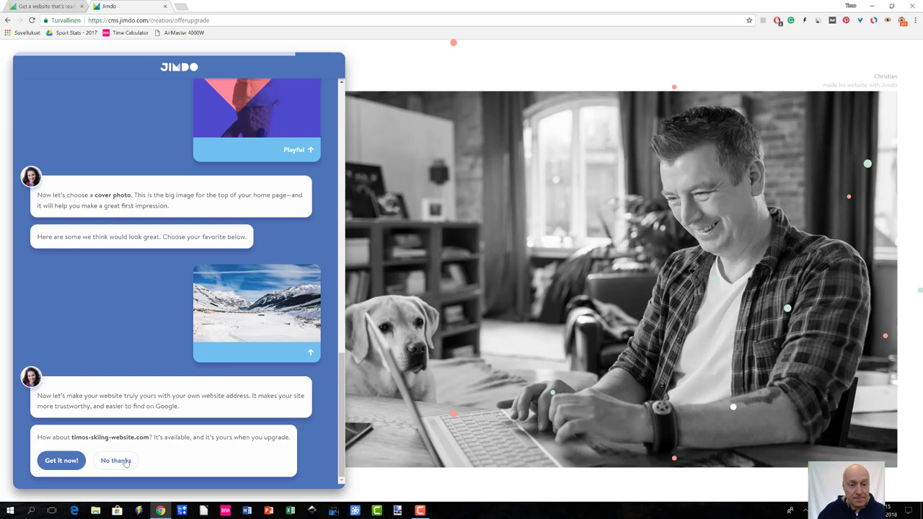
{"action": "left_click", "coordinate": [116, 461]}
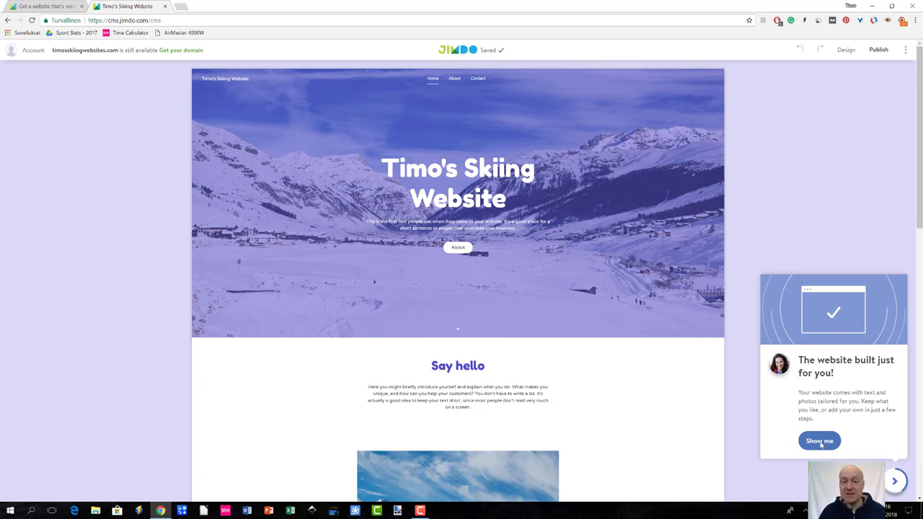
Step: Delete the word "Website" from the large heading on the home page's cover image and dismiss the assistant's tips
{"action": "left_click", "coordinate": [895, 482]}
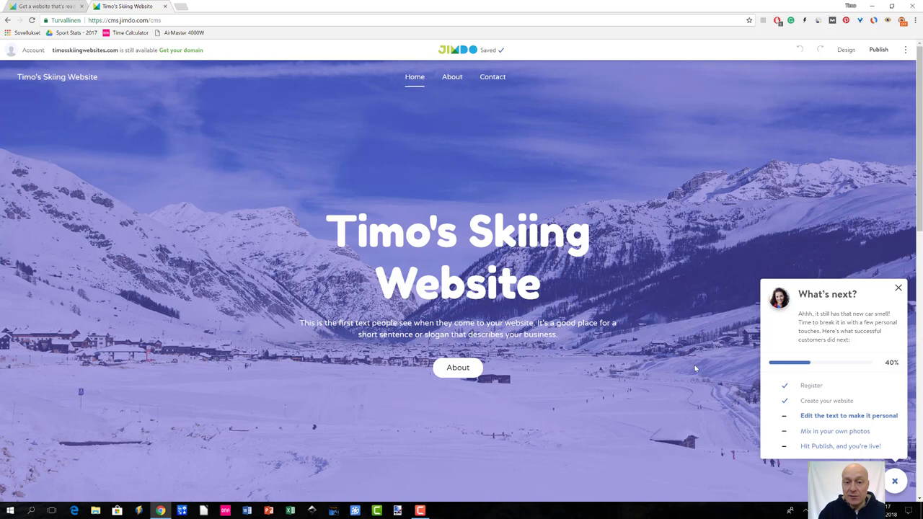
{"action": "left_click", "coordinate": [532, 289]}
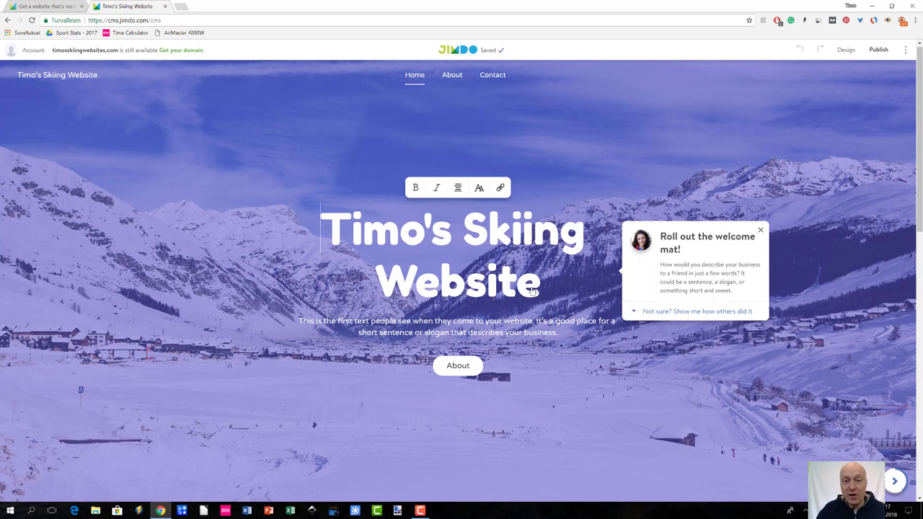
{"action": "key", "text": "Right"}
{"action": "key", "text": "Right"}
{"action": "key", "text": "Right"}
{"action": "key", "text": "Right"}
{"action": "key", "text": "Right"}
{"action": "key", "text": "Right"}
{"action": "key", "text": "Right"}
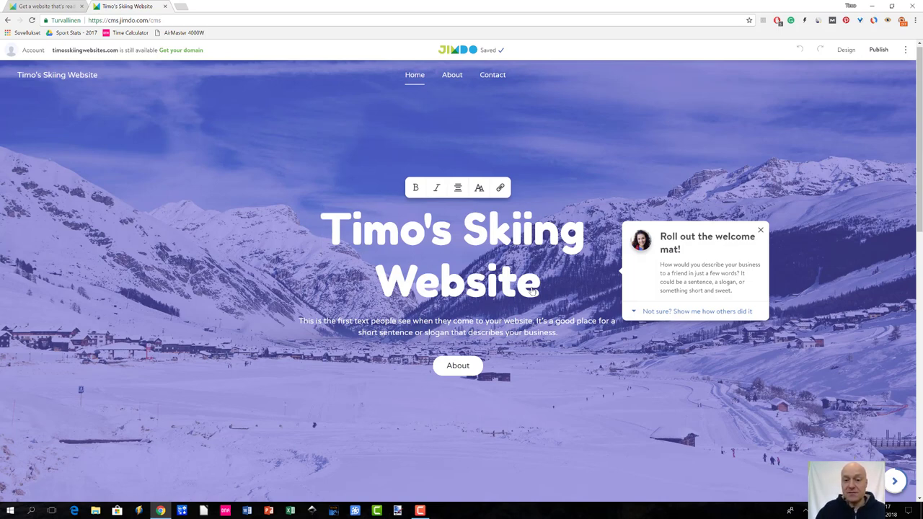
{"action": "key", "text": "BackSpace"}
{"action": "key", "text": "BackSpace"}
{"action": "key", "text": "BackSpace"}
{"action": "key", "text": "BackSpace"}
{"action": "key", "text": "BackSpace"}
{"action": "key", "text": "BackSpace"}
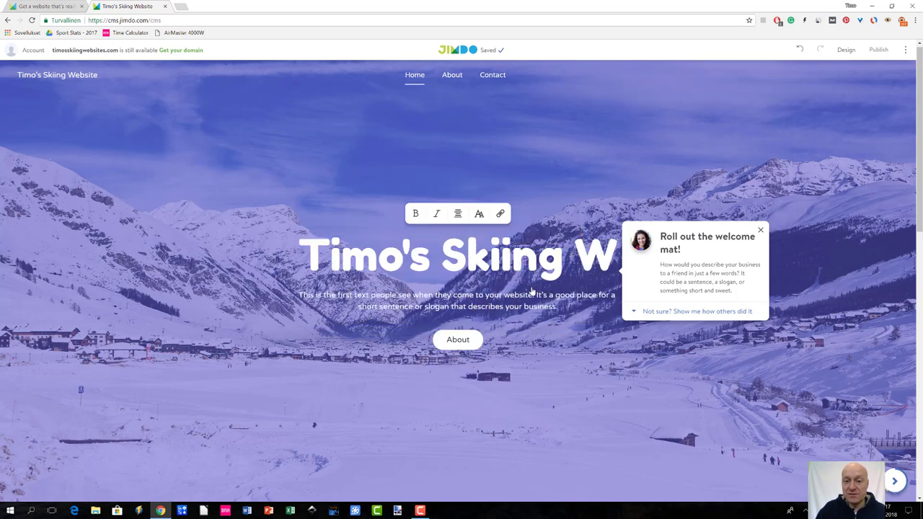
{"action": "key", "text": "BackSpace"}
{"action": "key", "text": "BackSpace"}
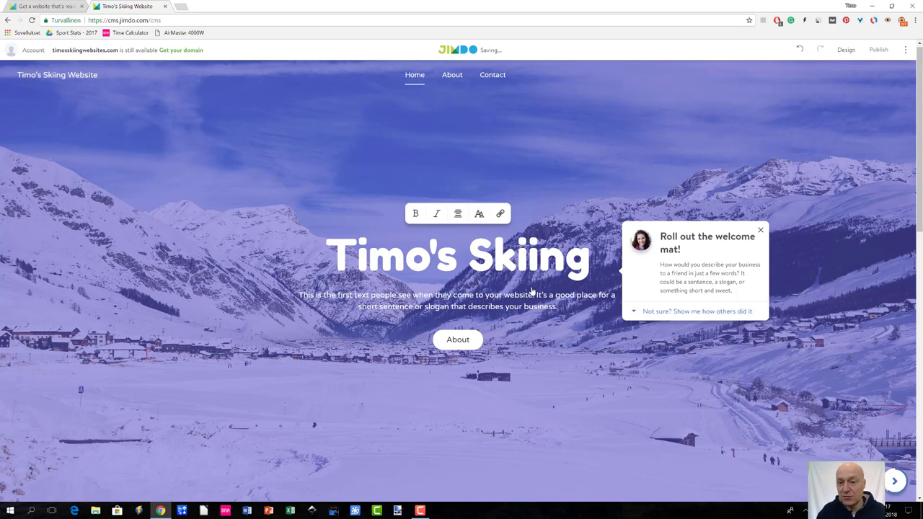
{"action": "left_click", "coordinate": [760, 230]}
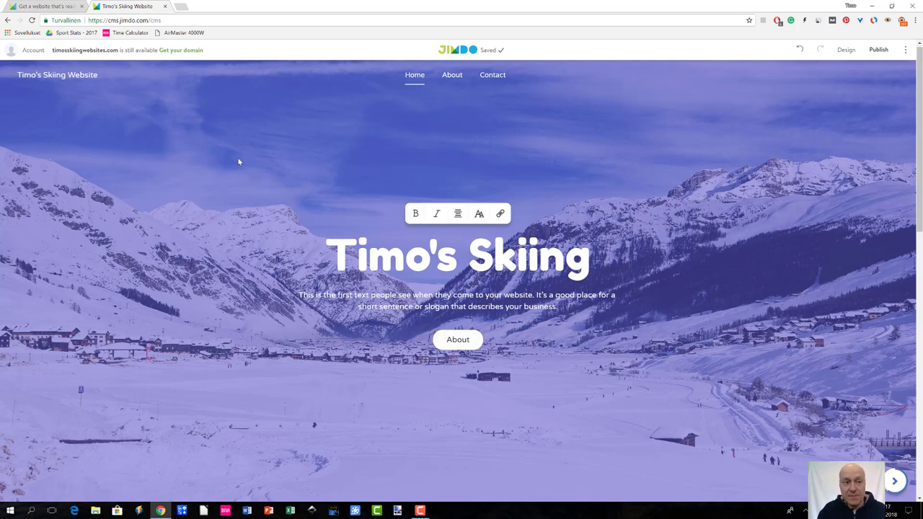
Step: Replace the home page's cover image with the library photo of the snowy slope beside a rocky cliff
{"action": "left_click", "coordinate": [894, 482]}
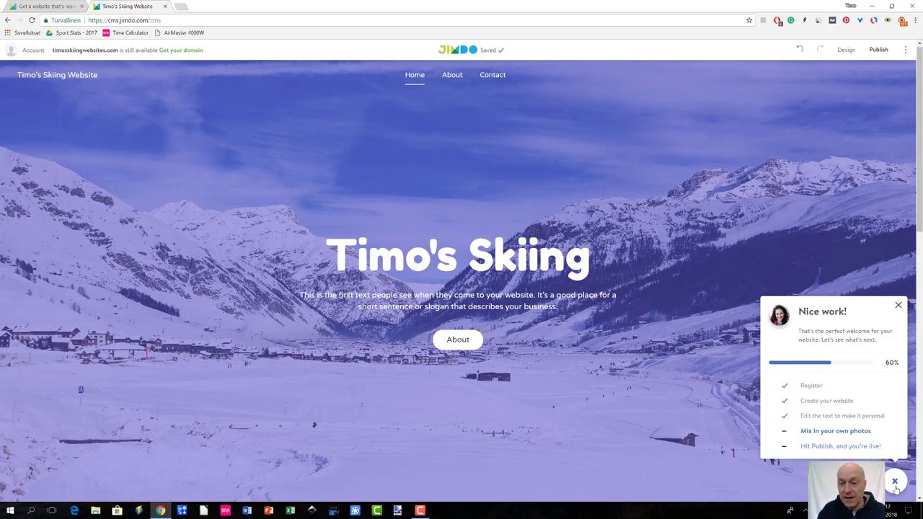
{"action": "left_click", "coordinate": [840, 432]}
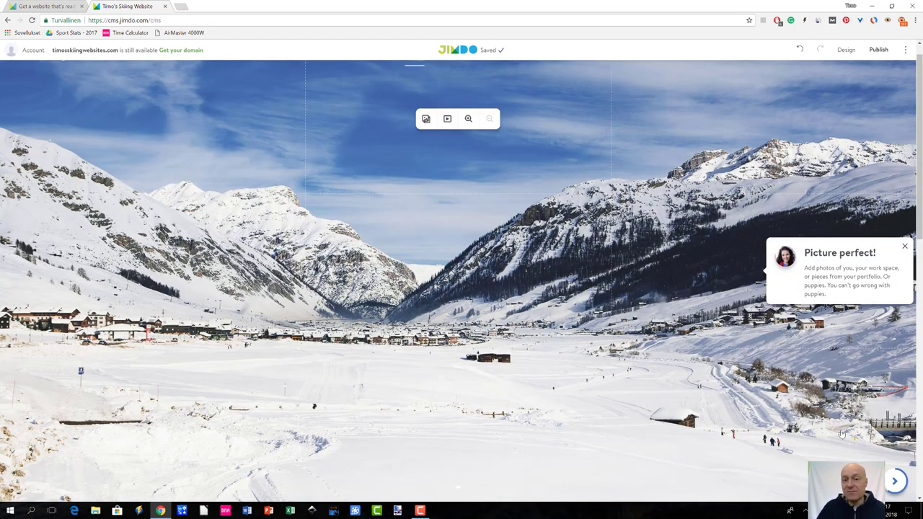
{"action": "left_click", "coordinate": [426, 120]}
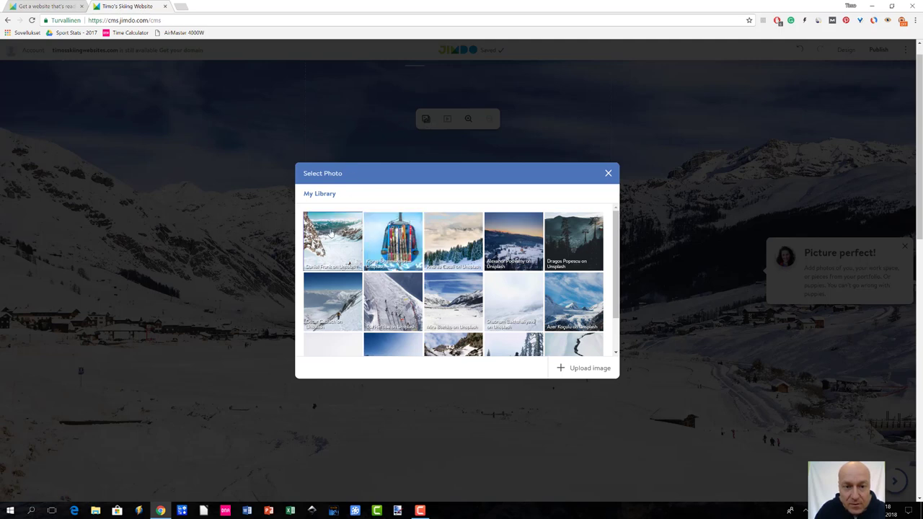
{"action": "left_click", "coordinate": [324, 247]}
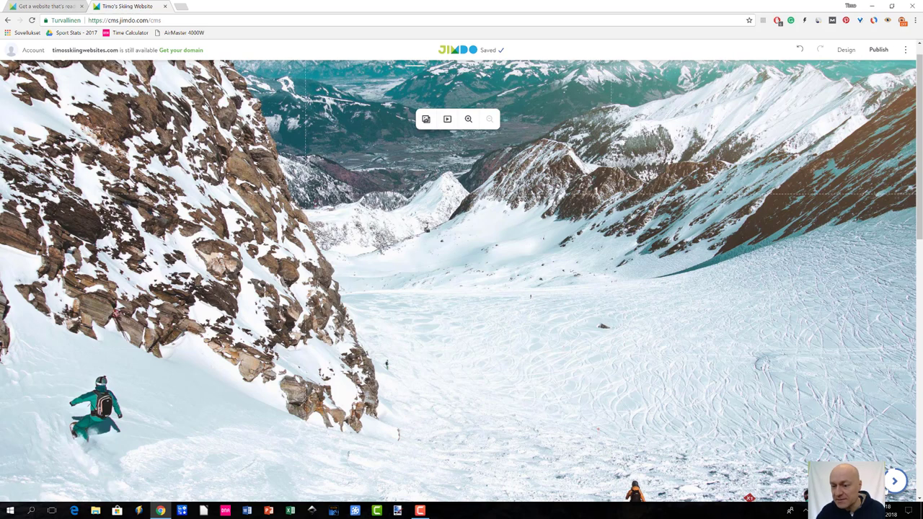
Step: Check the assistant's list of remaining tasks and publish the website
{"action": "left_click", "coordinate": [890, 486]}
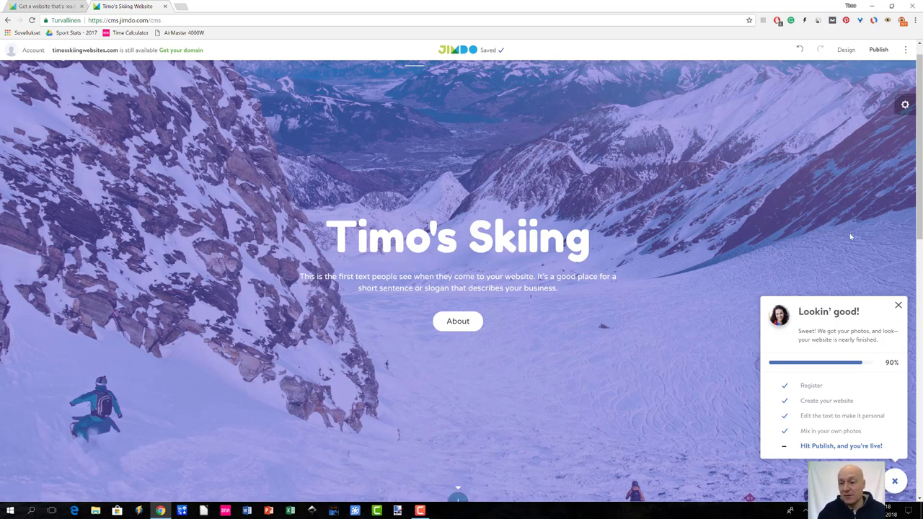
{"action": "left_click", "coordinate": [878, 52]}
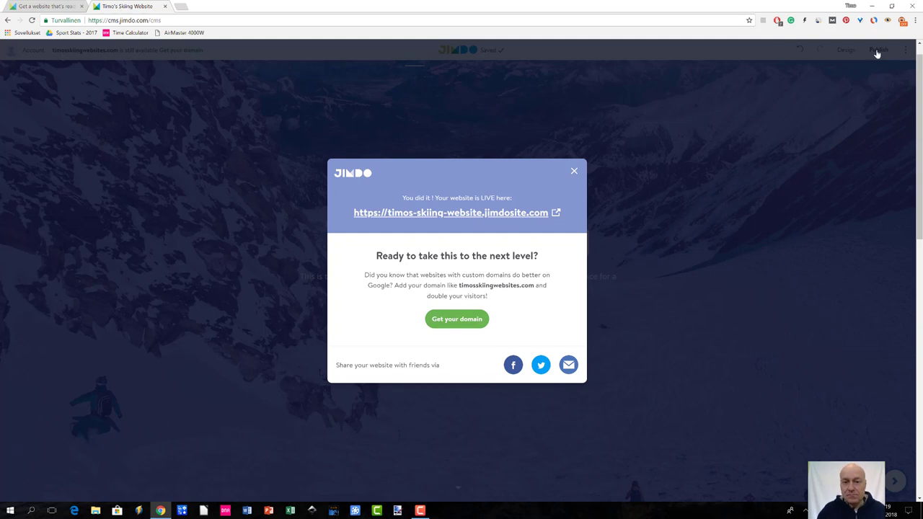
Step: Open the published website and view its Home, About and Contact pages
{"action": "left_click", "coordinate": [530, 213]}
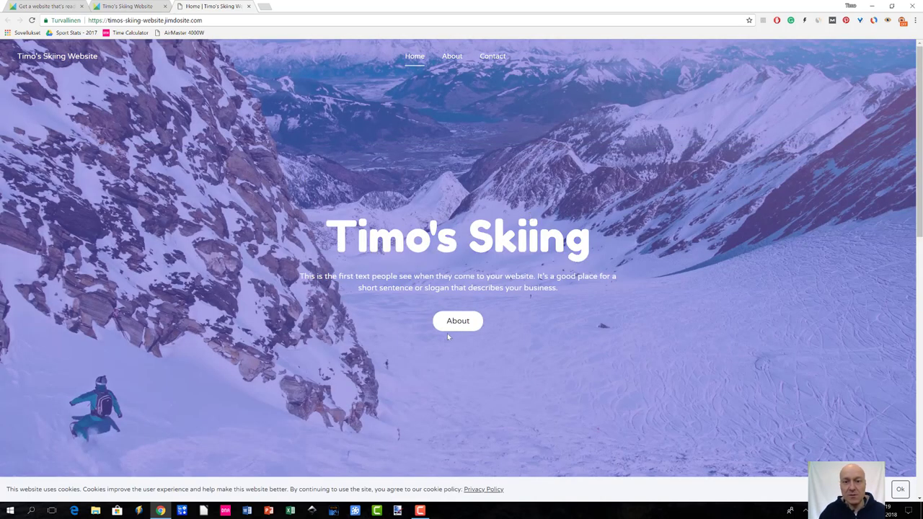
{"action": "left_click", "coordinate": [453, 57]}
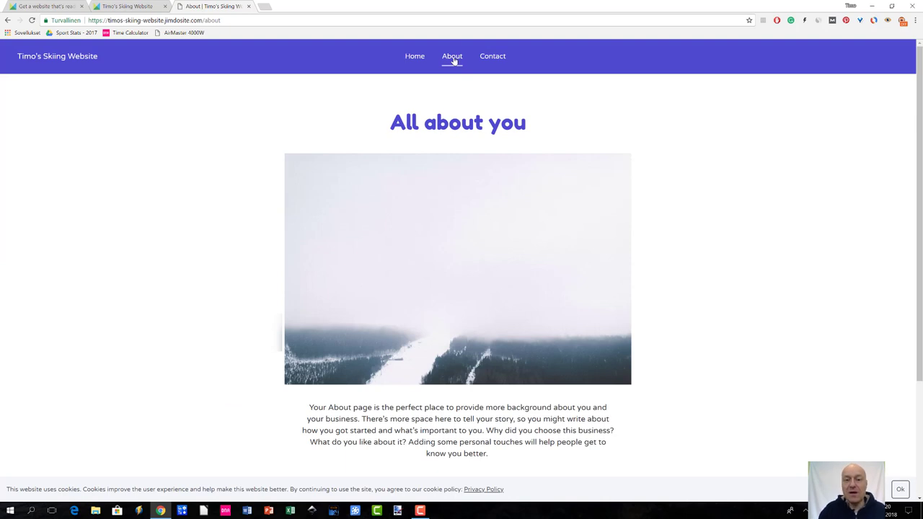
{"action": "left_click", "coordinate": [490, 61]}
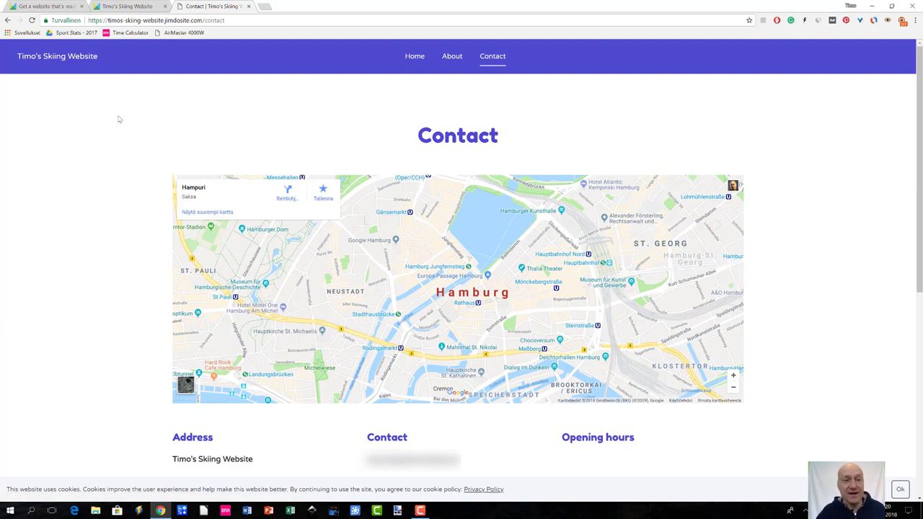
Step: Return to the website editor and dismiss the publishing confirmation and the assistant's checklist
{"action": "left_click", "coordinate": [121, 10]}
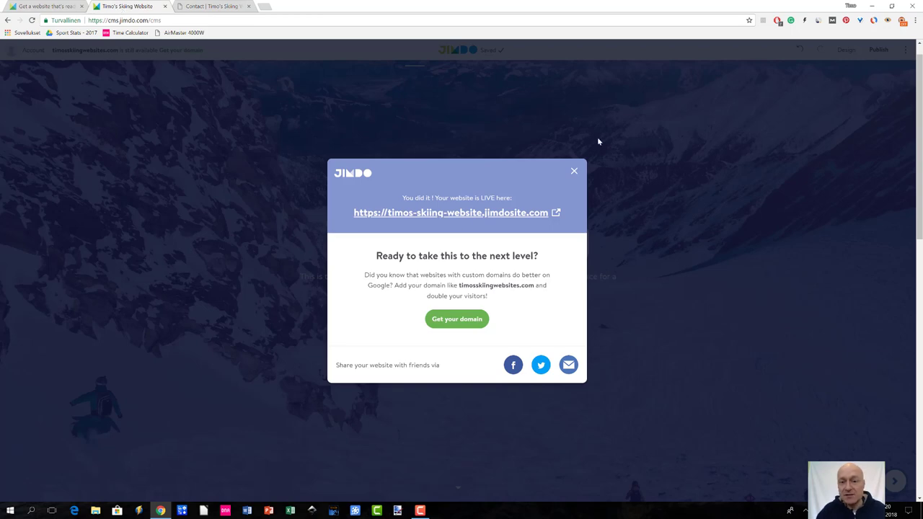
{"action": "left_click", "coordinate": [574, 173]}
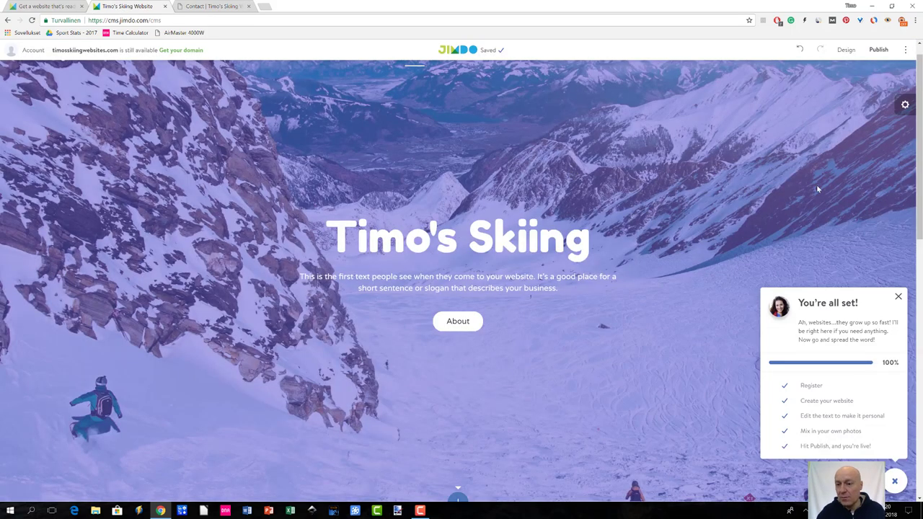
{"action": "left_click", "coordinate": [899, 298]}
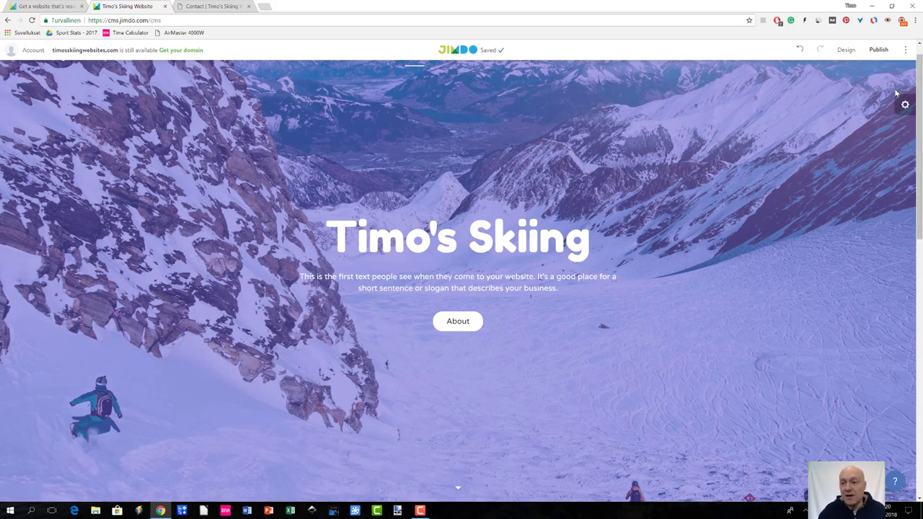
Step: Check the editor's additional options and open the website's design style choices
{"action": "left_click", "coordinate": [905, 50]}
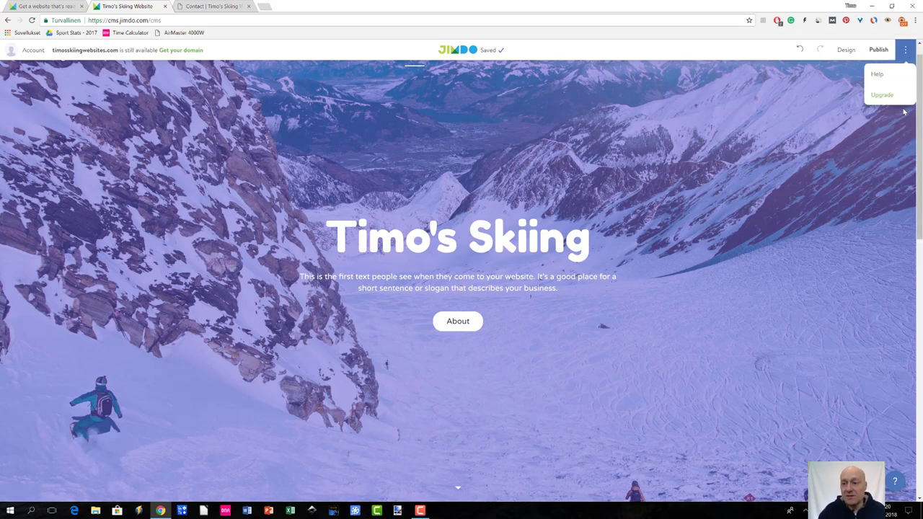
{"action": "left_click", "coordinate": [851, 55]}
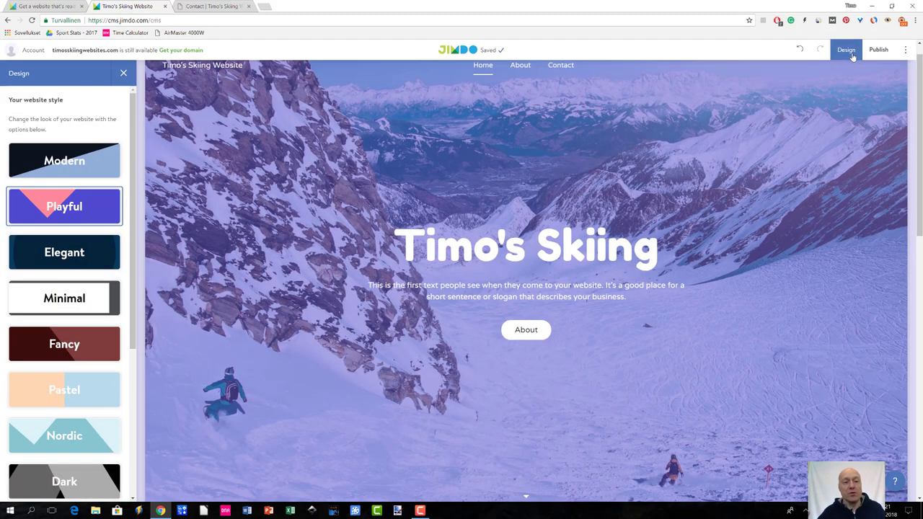